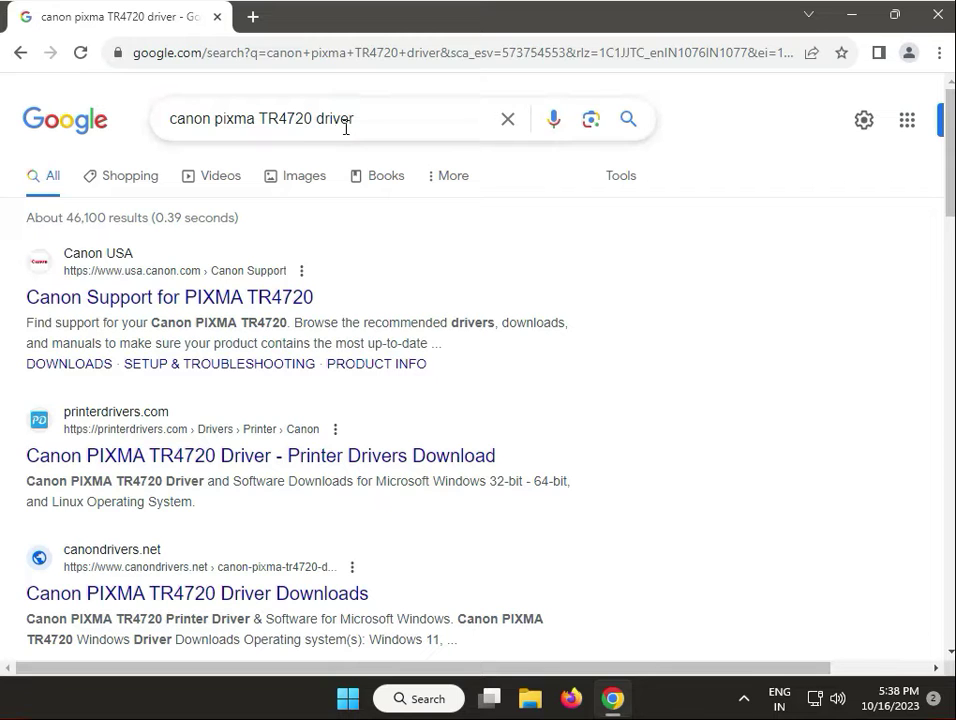
Step: Open the 'Canon Support for PIXMA TR4720' Google result in a new background tab
left_click_drag(354, 122, 156, 139)
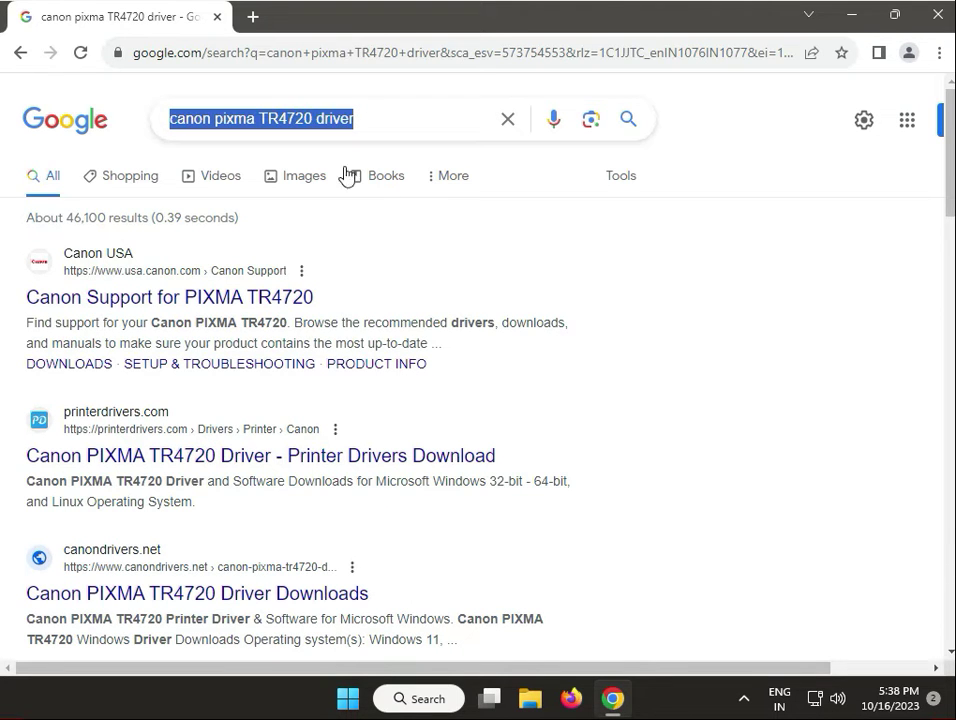
right_click(237, 301)
left_click(257, 316)
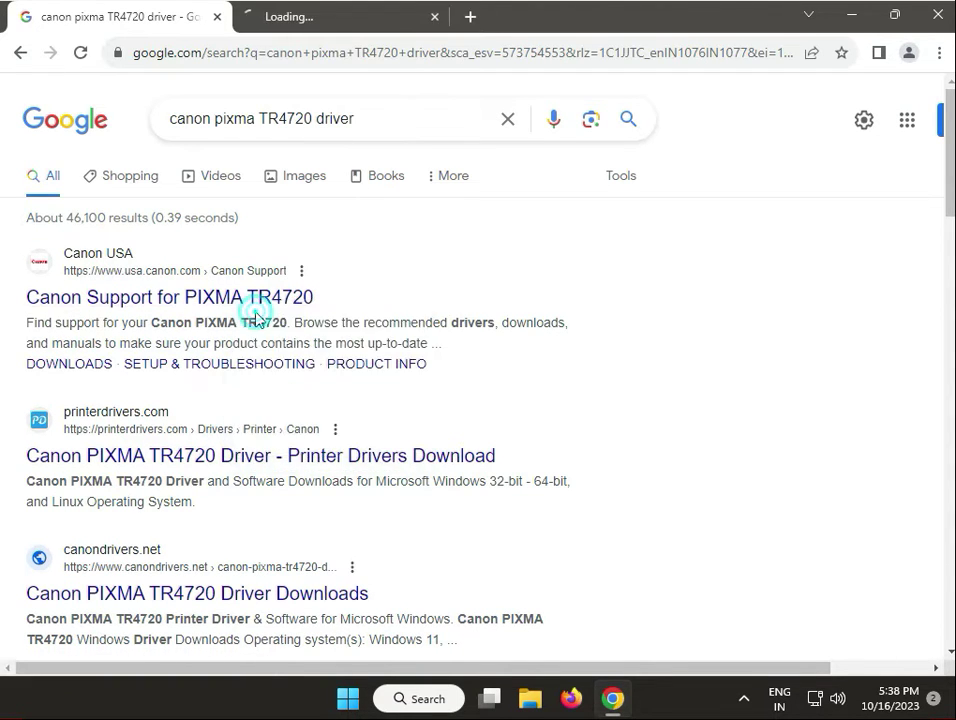
Step: On the Canon TR4720 support tab, go to Software & Drivers and decline the survey
left_click(313, 28)
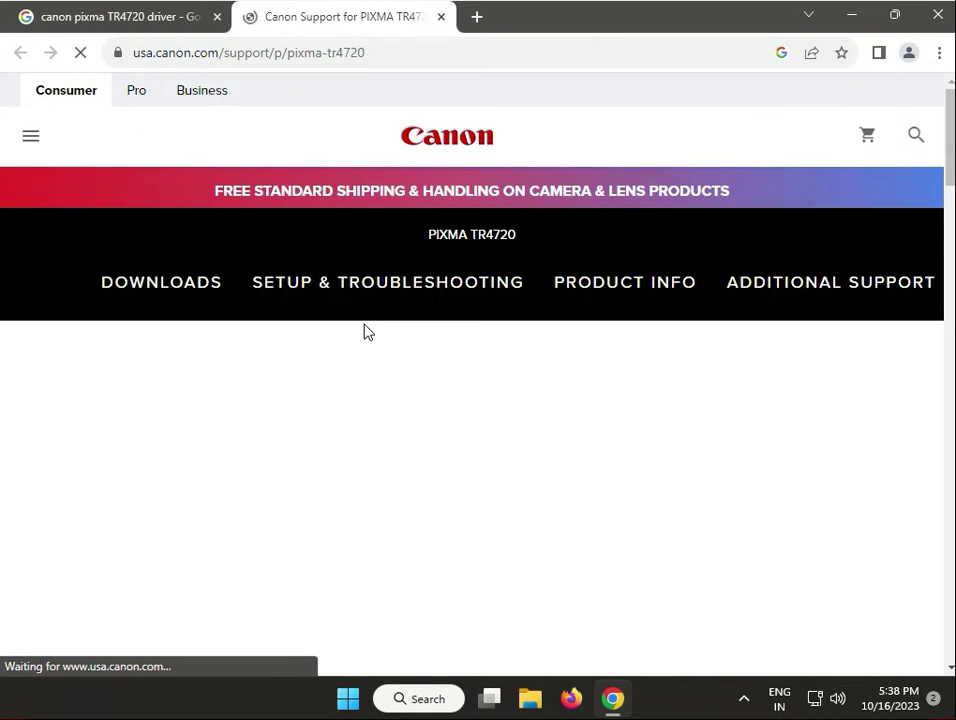
scroll(380, 437, "down", 3)
scroll(389, 470, "down", 3)
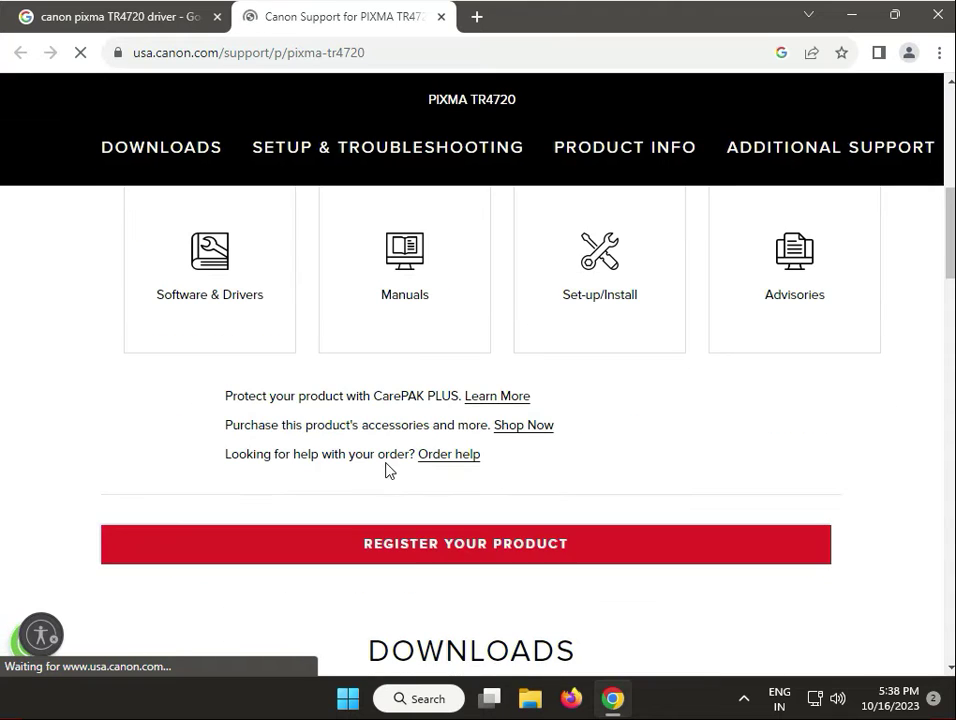
left_click(188, 294)
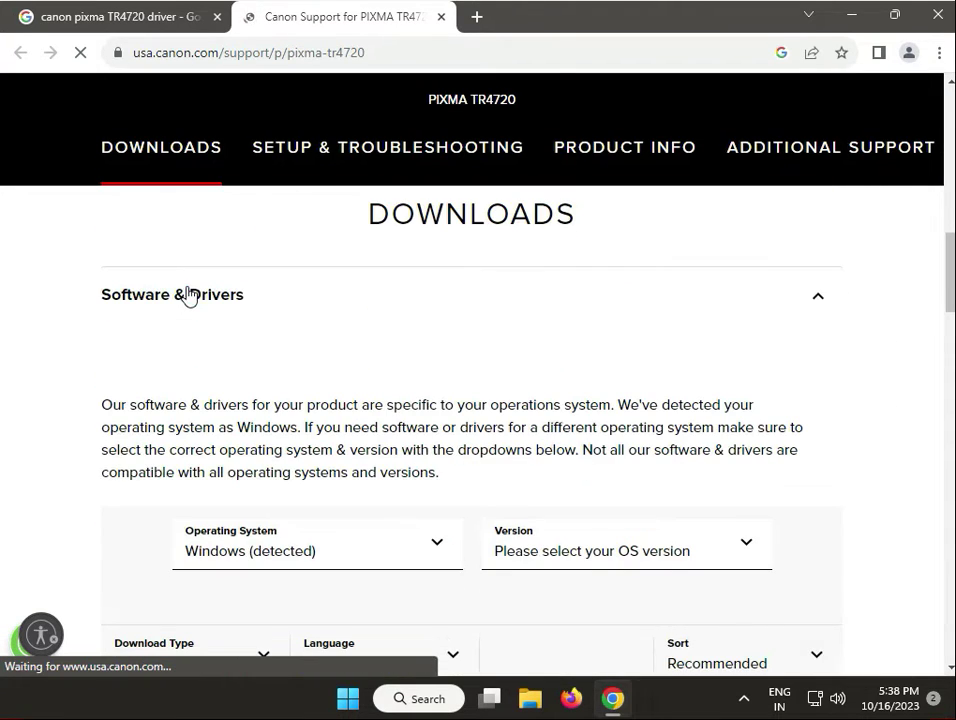
scroll(335, 480, "down", 1)
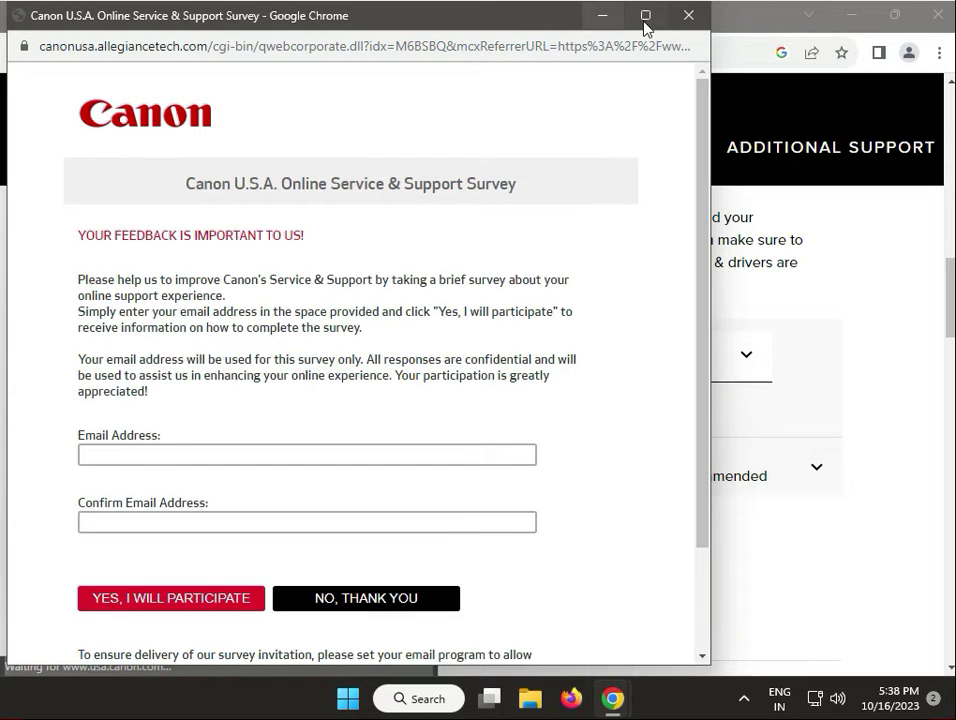
left_click(686, 18)
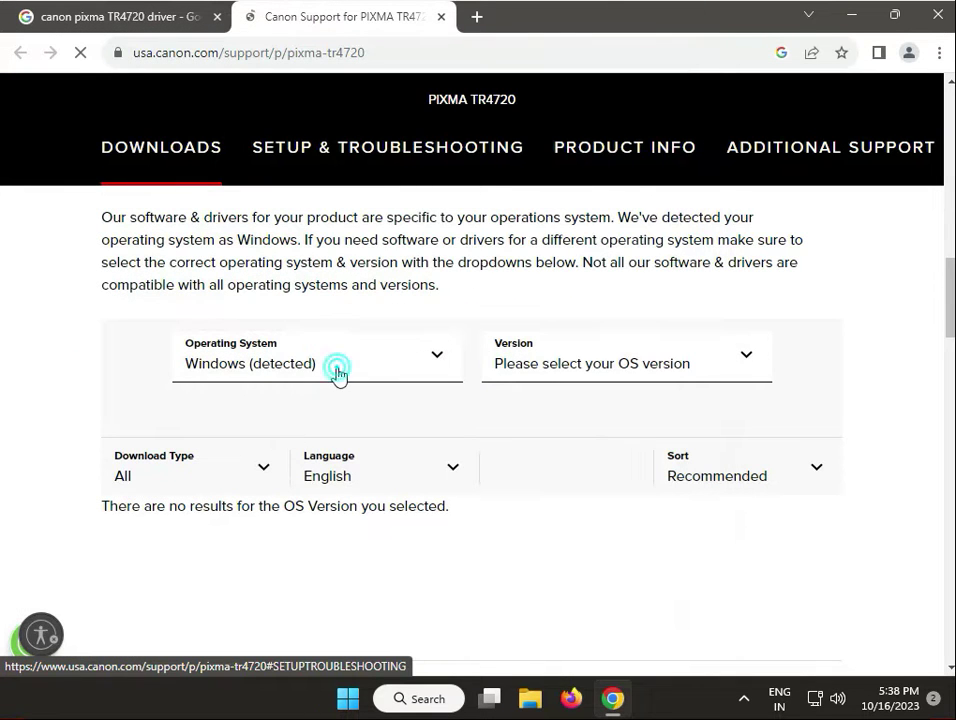
Step: Filter the downloads to Windows 11 and dismiss the site's notification request
left_click(336, 372)
left_click(263, 435)
left_click(397, 364)
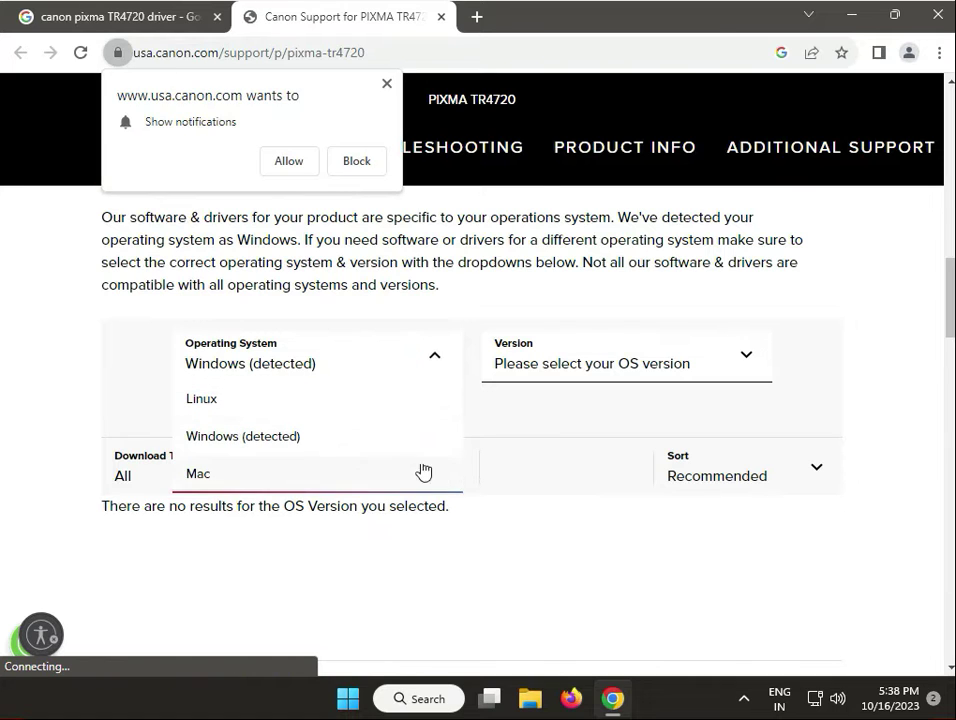
left_click(387, 84)
left_click(596, 364)
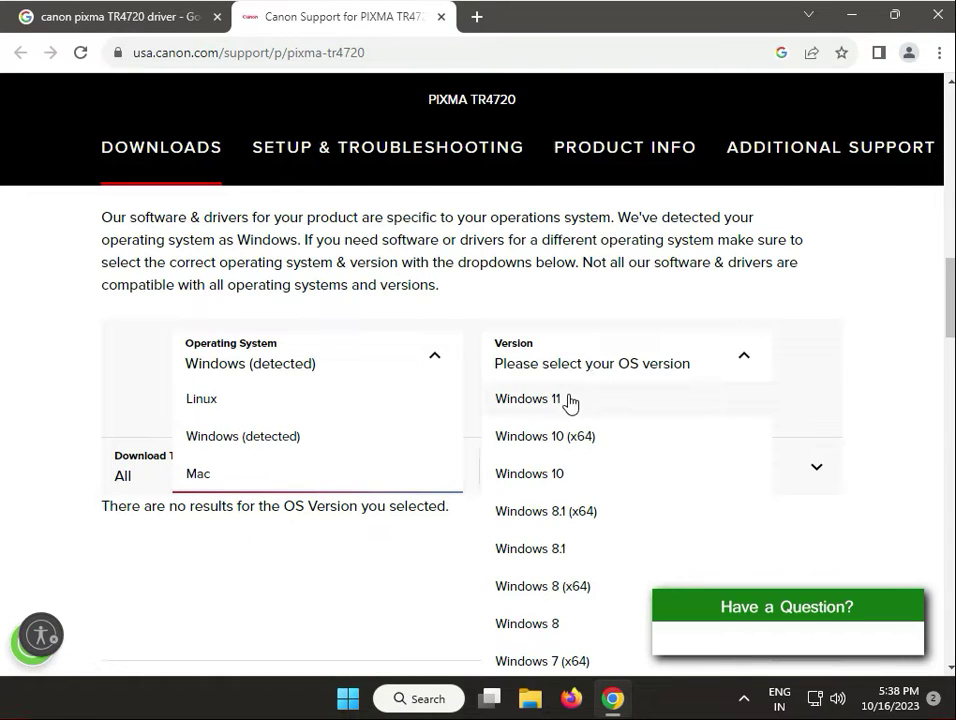
left_click(566, 400)
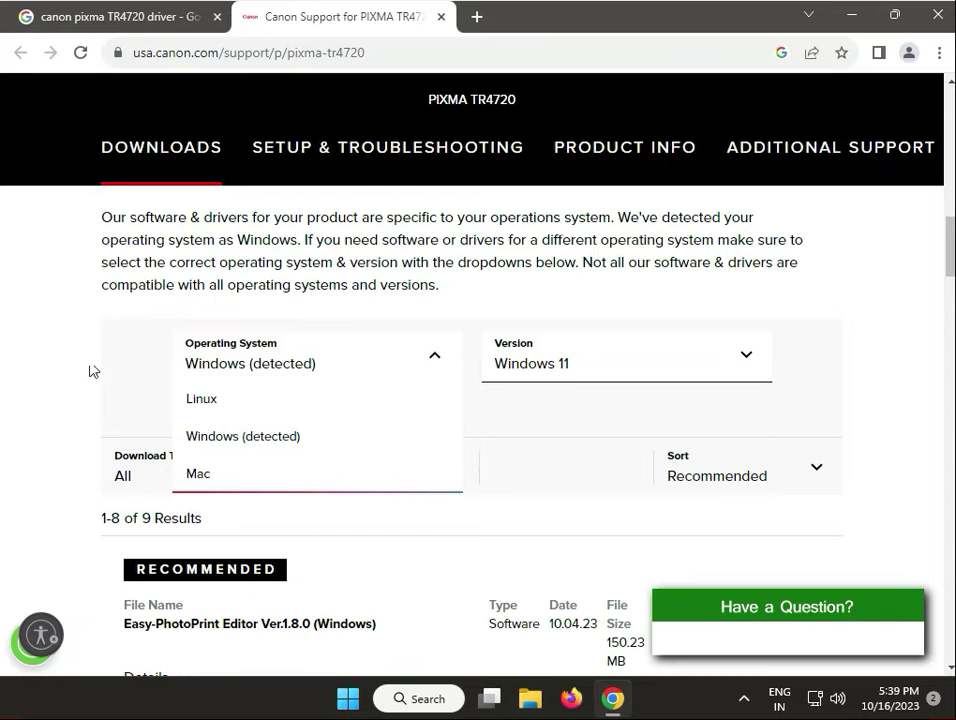
left_click(116, 340)
Step: Scroll through the Windows 11 download results and expand the Apps section
scroll(386, 503, "down", 3)
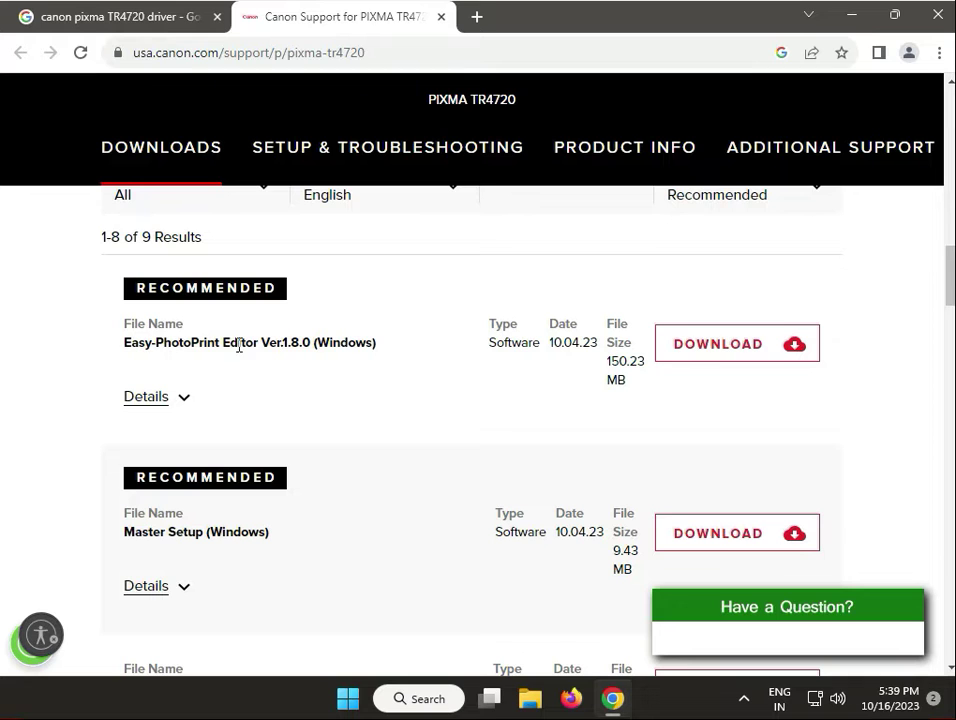
scroll(315, 435, "down", 1)
scroll(315, 476, "down", 1)
scroll(312, 481, "down", 1)
scroll(312, 481, "down", 2)
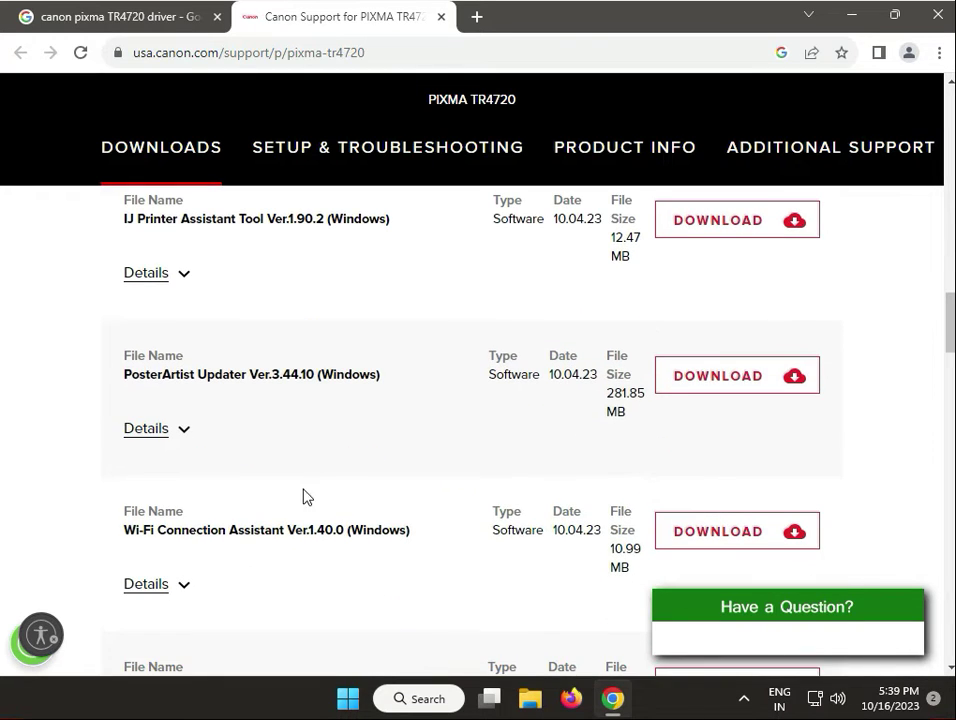
scroll(314, 540, "down", 1)
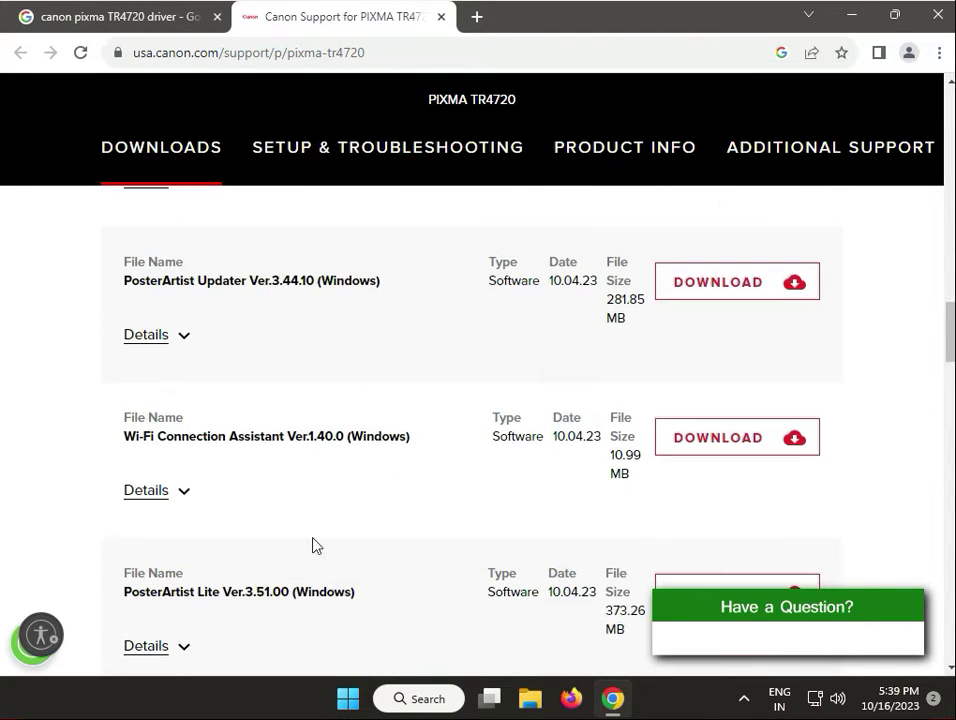
scroll(314, 545, "down", 2)
scroll(314, 545, "down", 1)
scroll(314, 545, "down", 1)
scroll(314, 545, "down", 1)
scroll(314, 545, "down", 1)
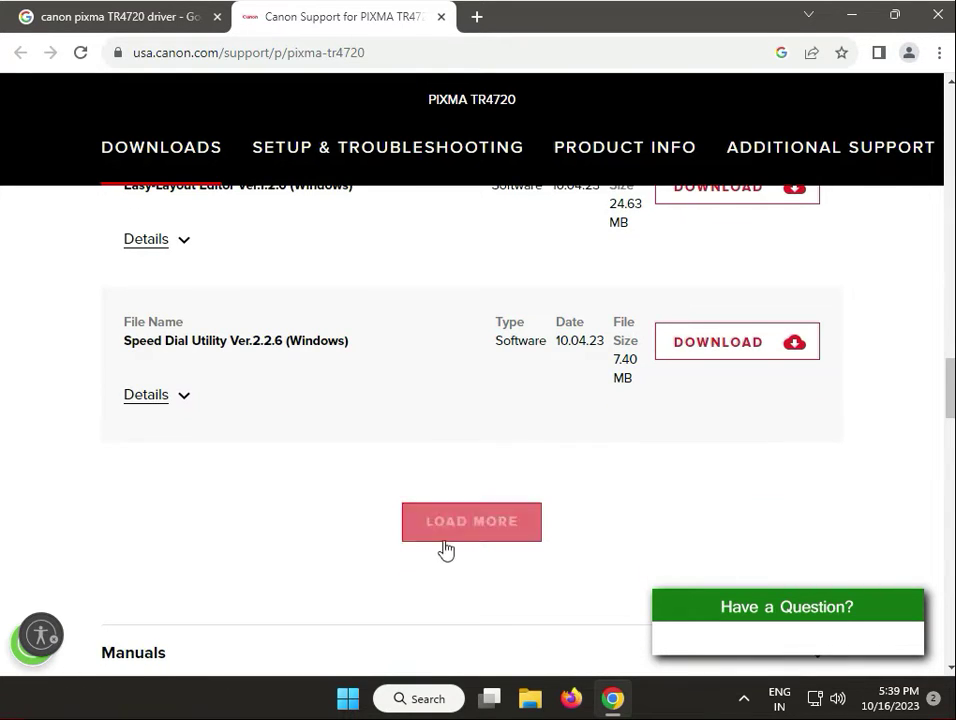
scroll(328, 545, "down", 2)
left_click(371, 499)
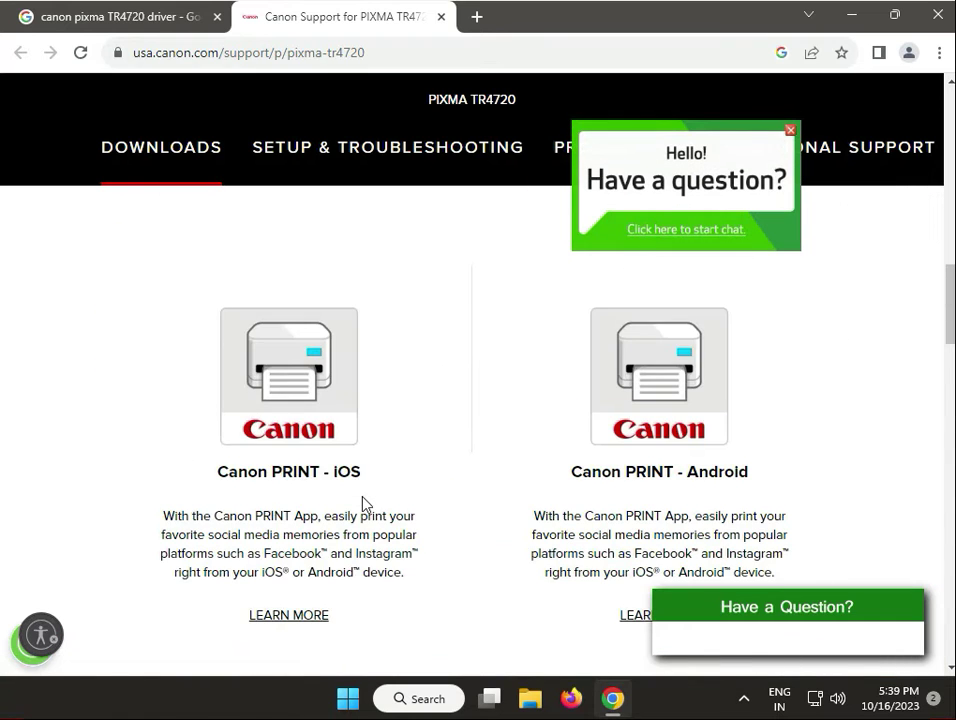
Step: Return to the Software & Drivers section and scroll to the Download Type filter
scroll(363, 502, "up", 4)
scroll(363, 505, "up", 1)
scroll(363, 505, "up", 3)
scroll(362, 506, "up", 2)
scroll(361, 509, "up", 2)
scroll(358, 505, "down", 3)
left_click(205, 477)
scroll(261, 496, "down", 2)
scroll(261, 496, "down", 1)
Step: Filter the Windows 11 downloads to show only Drivers
left_click(261, 377)
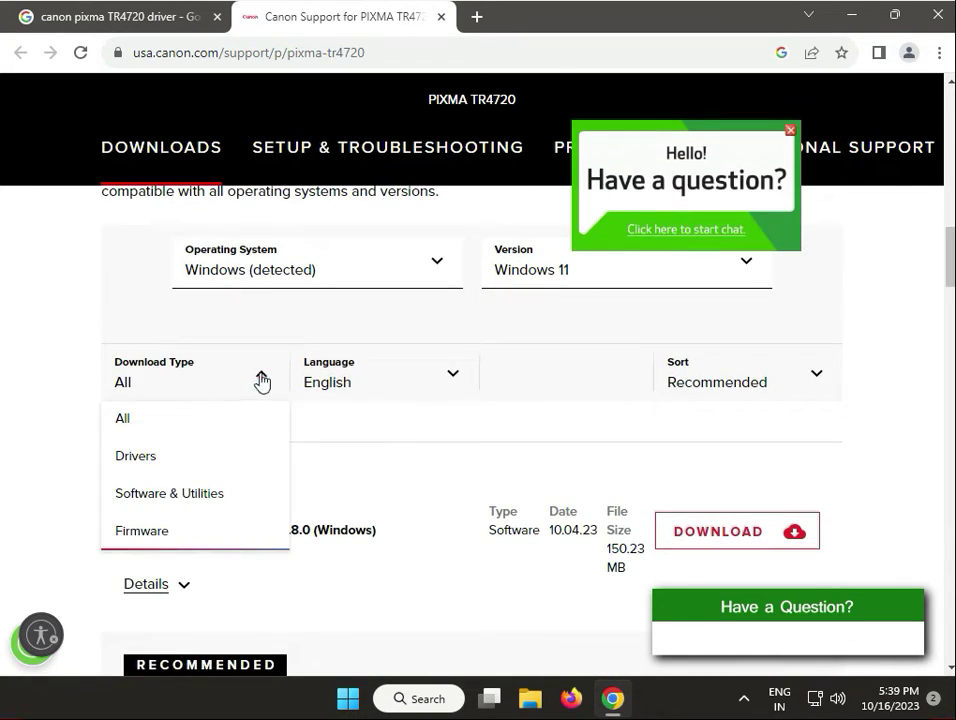
left_click(178, 466)
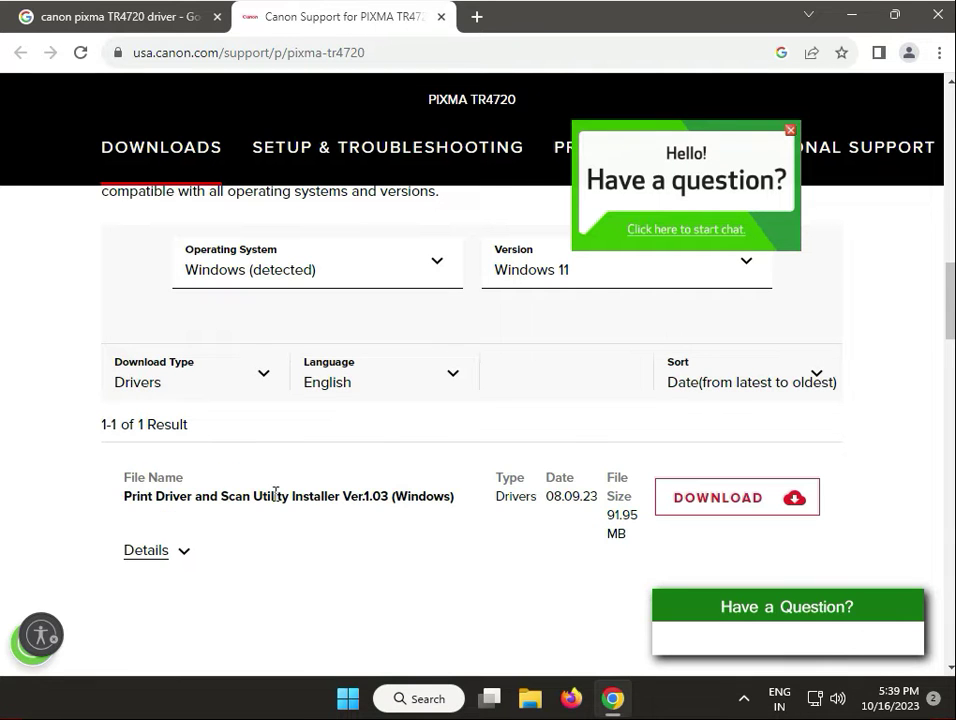
scroll(285, 497, "down", 4)
scroll(284, 503, "up", 2)
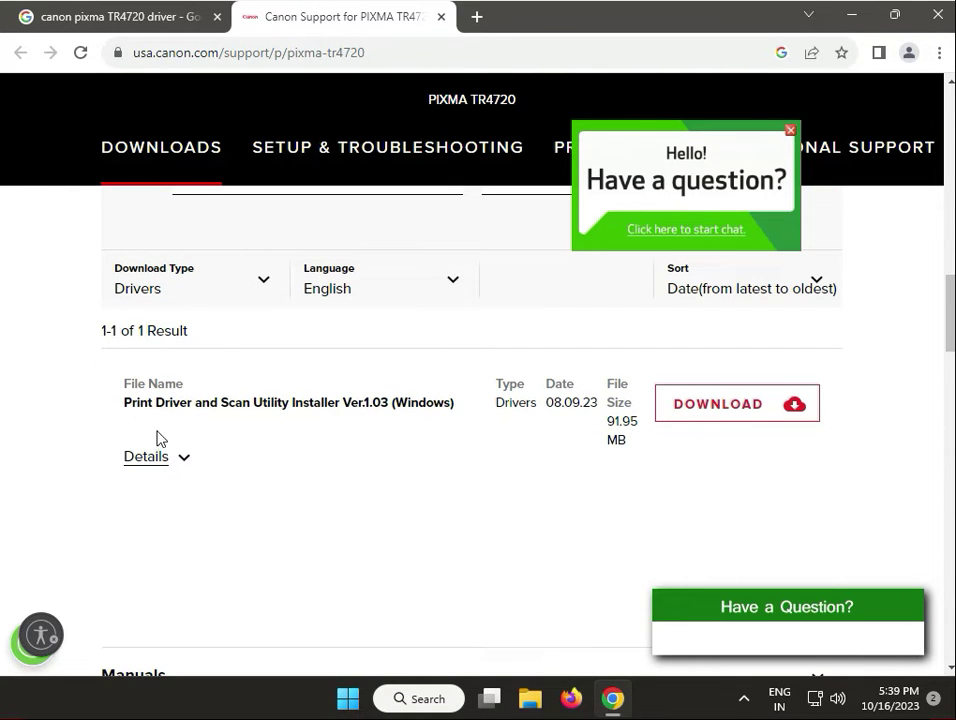
Step: Download Print Driver and Scan Utility Installer Ver.1.03 and confirm the 91.9 MB download finished
left_click(719, 405)
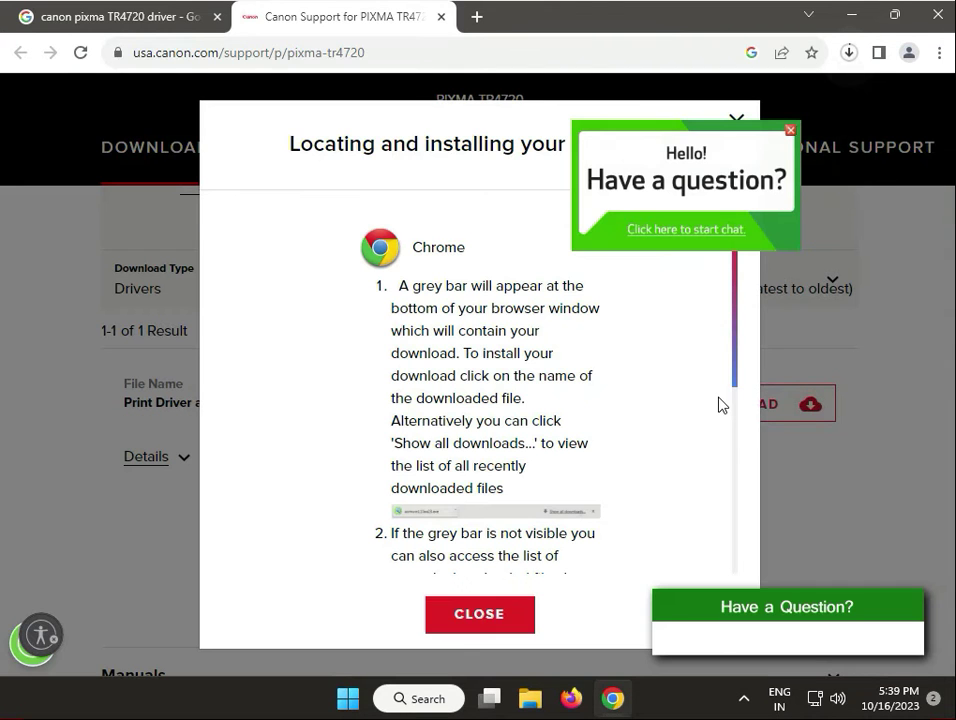
left_click(790, 130)
left_click(737, 121)
left_click(848, 52)
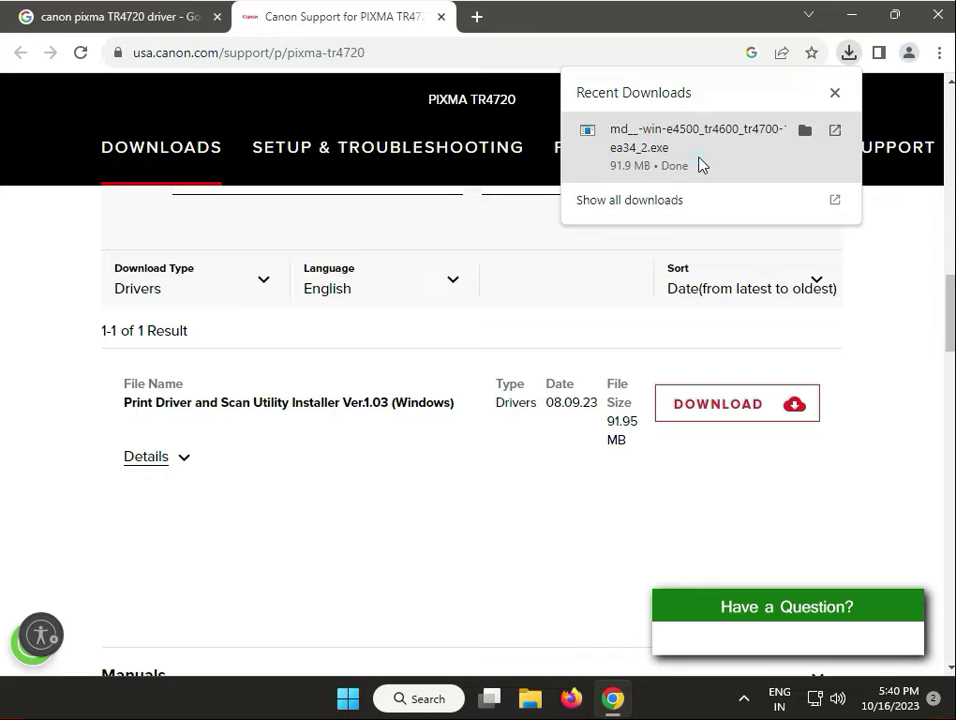
Step: Run the downloaded Canon installer .exe, approve User Account Control, and minimize Chrome
left_click(700, 165)
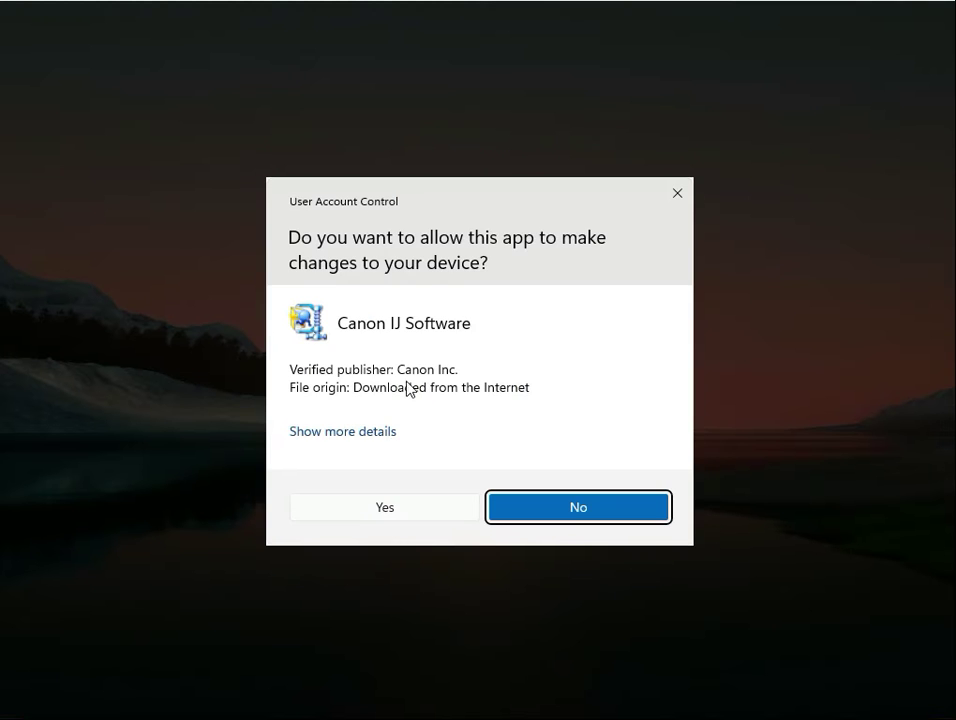
left_click(366, 510)
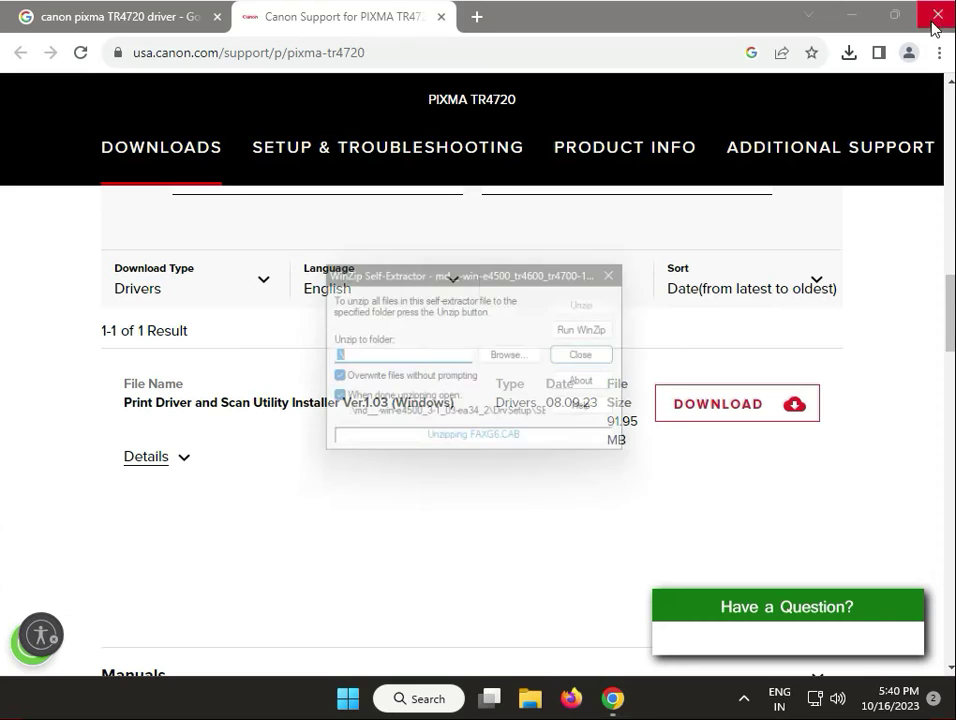
left_click(853, 14)
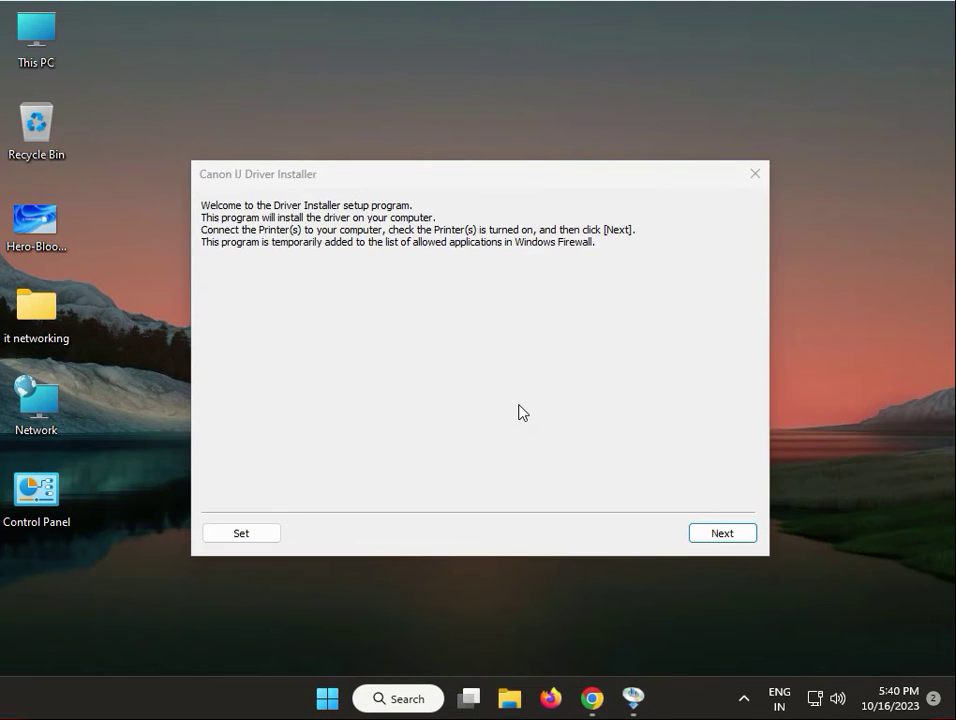
Step: Pass the welcome page, set place of residence to Asia, and accept the license agreement
left_click(708, 533)
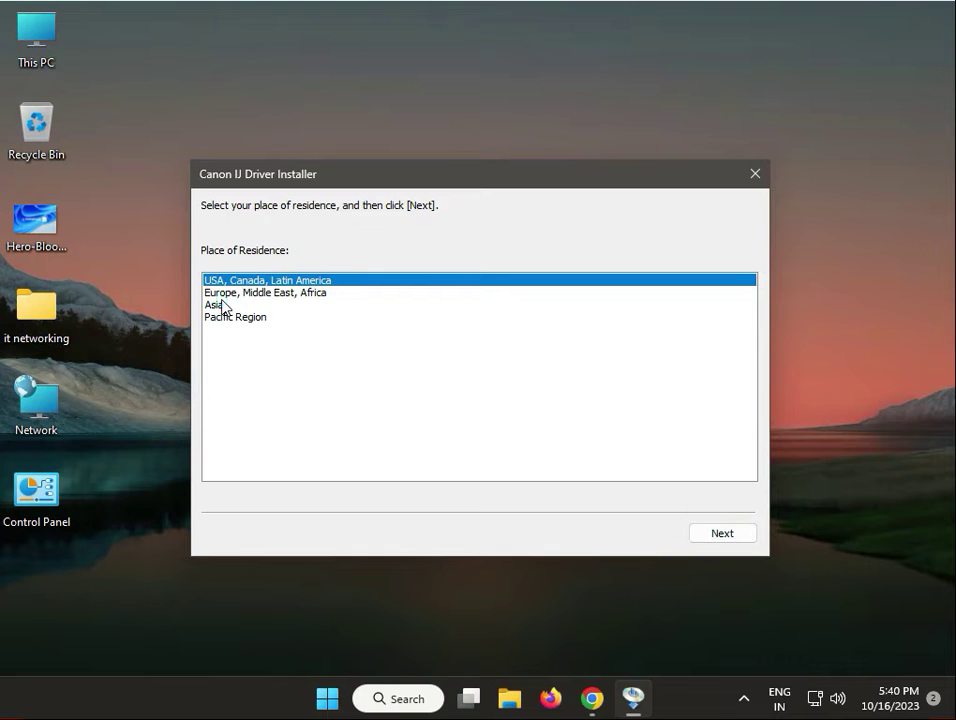
left_click(222, 304)
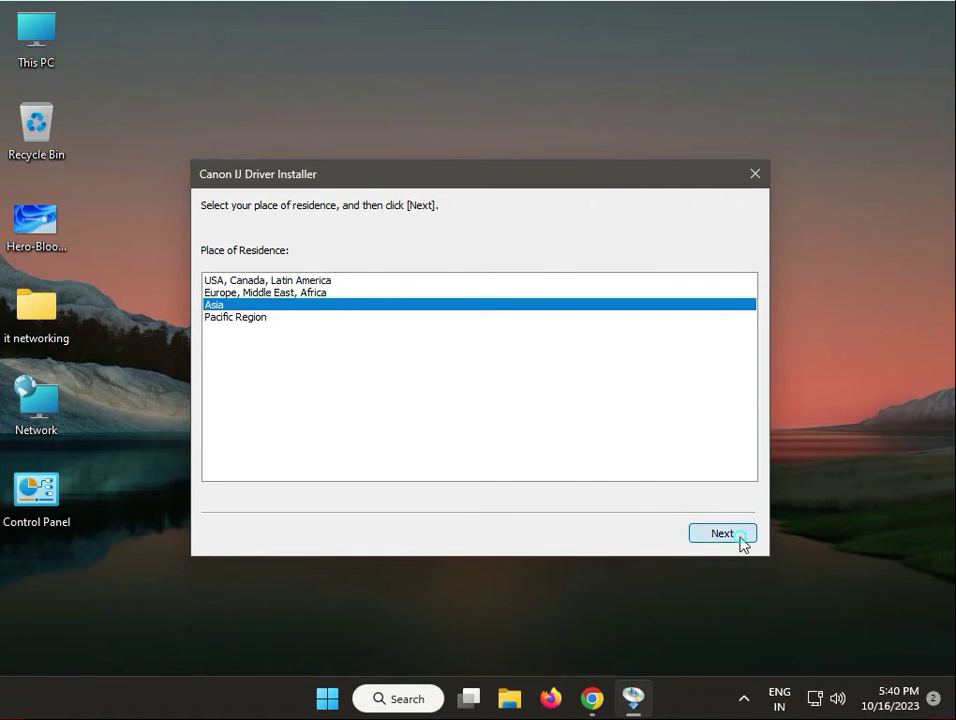
left_click(741, 538)
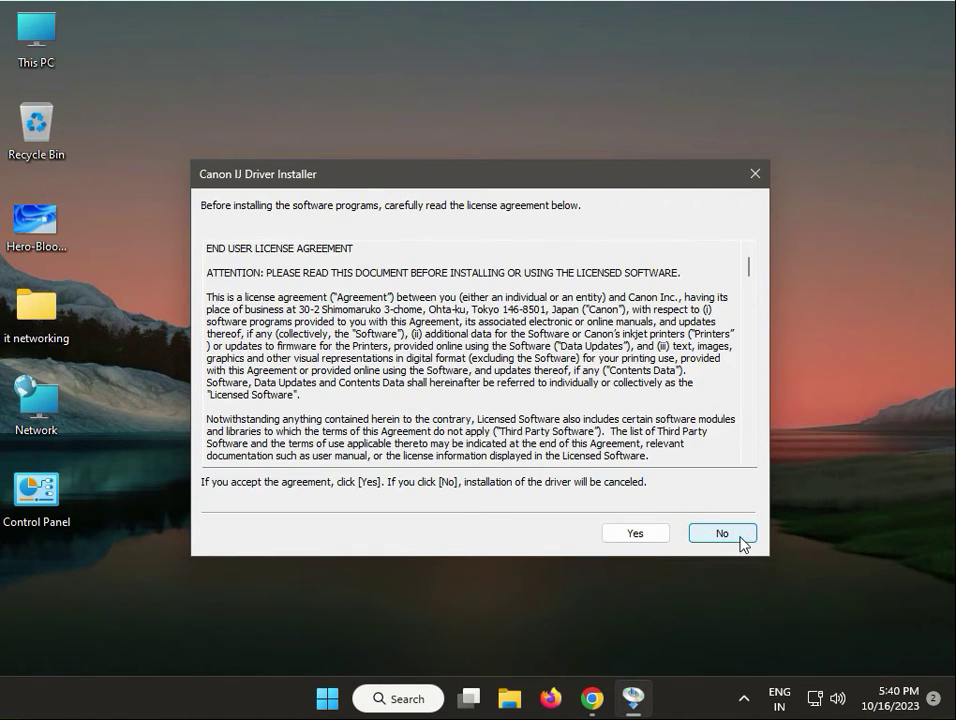
left_click(635, 533)
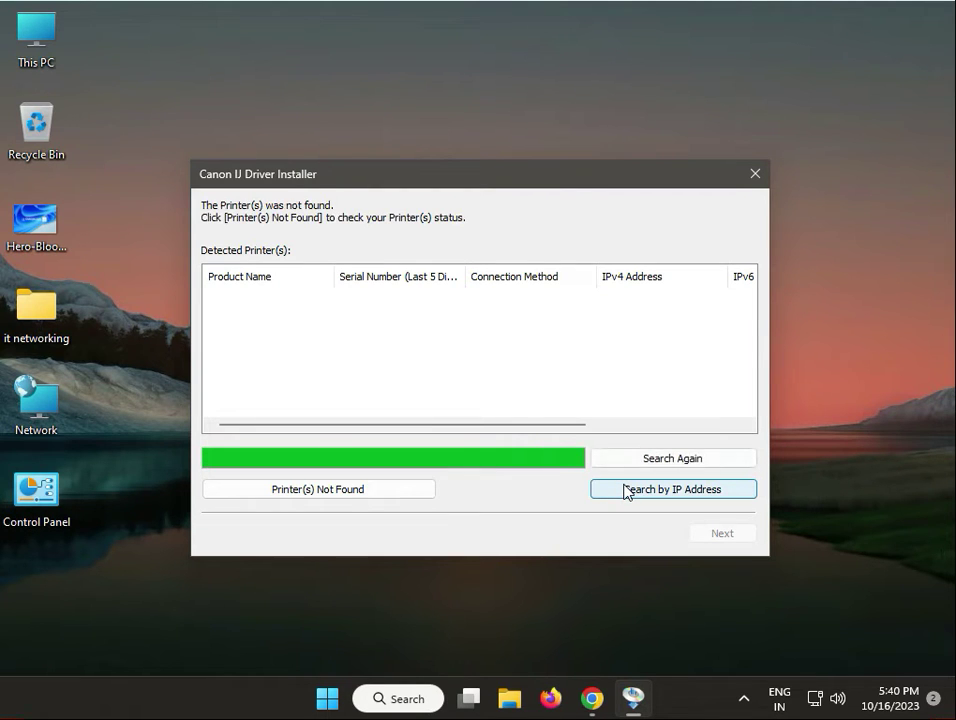
left_click(626, 489)
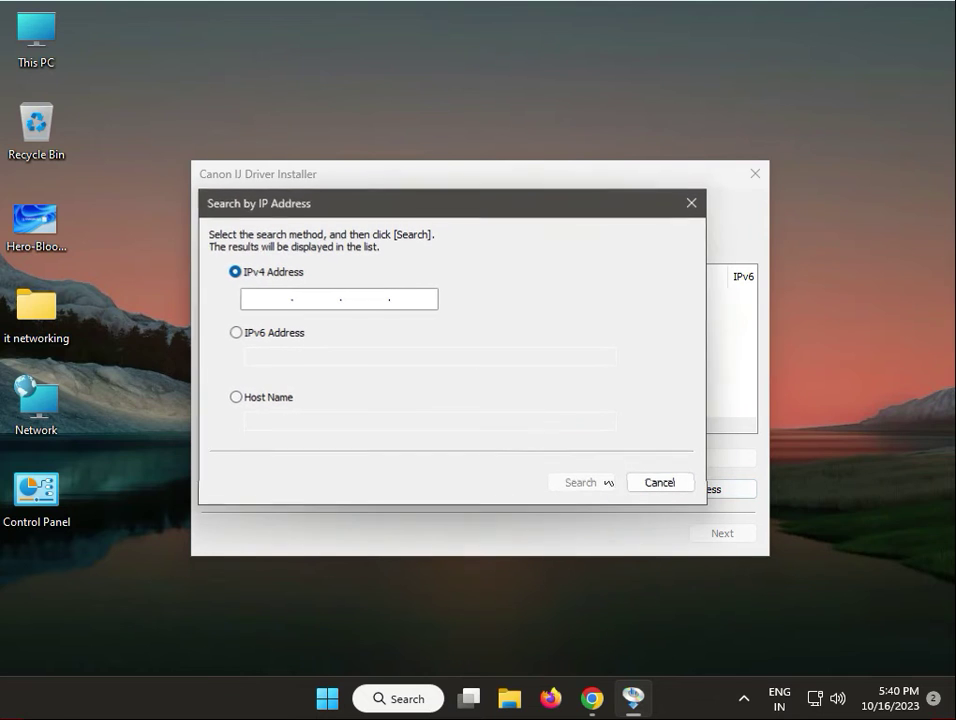
left_click(273, 297)
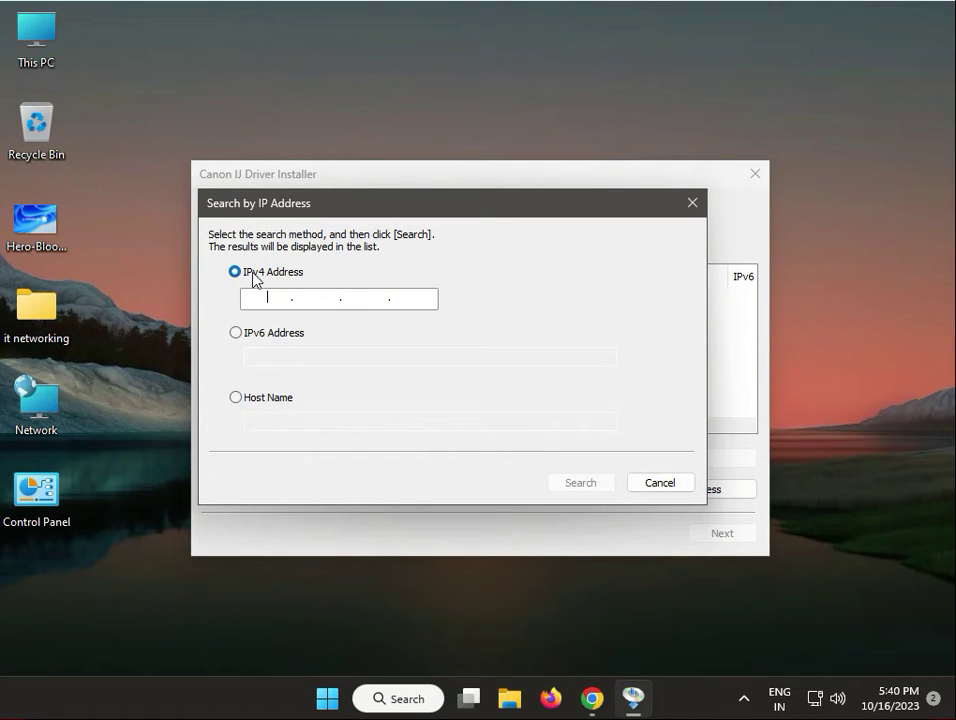
left_click(265, 336)
left_click(276, 354)
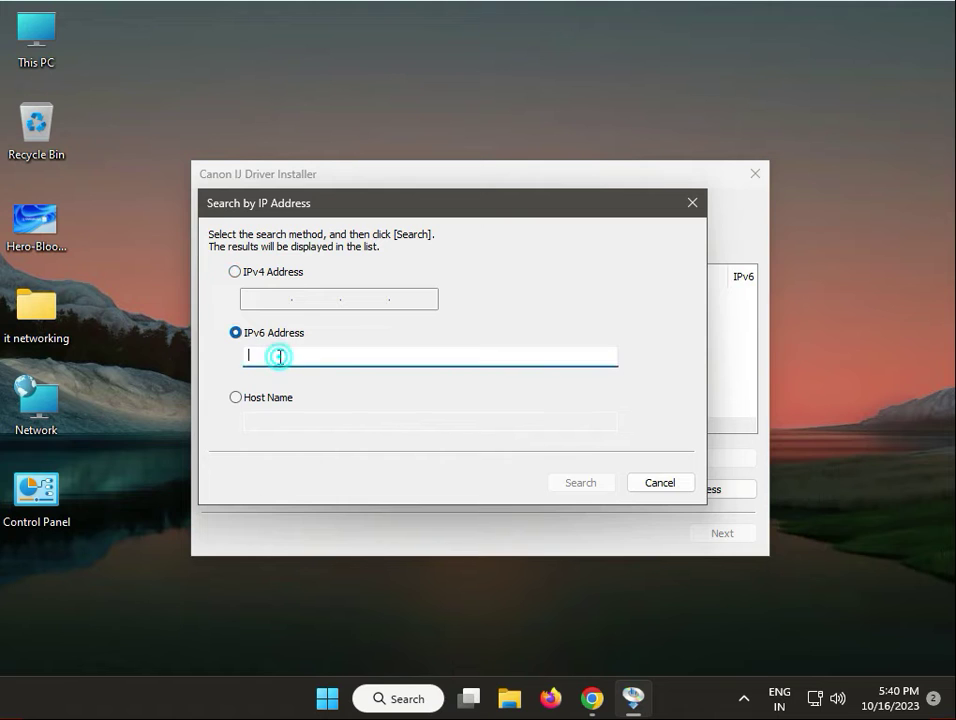
left_click(252, 400)
left_click(279, 418)
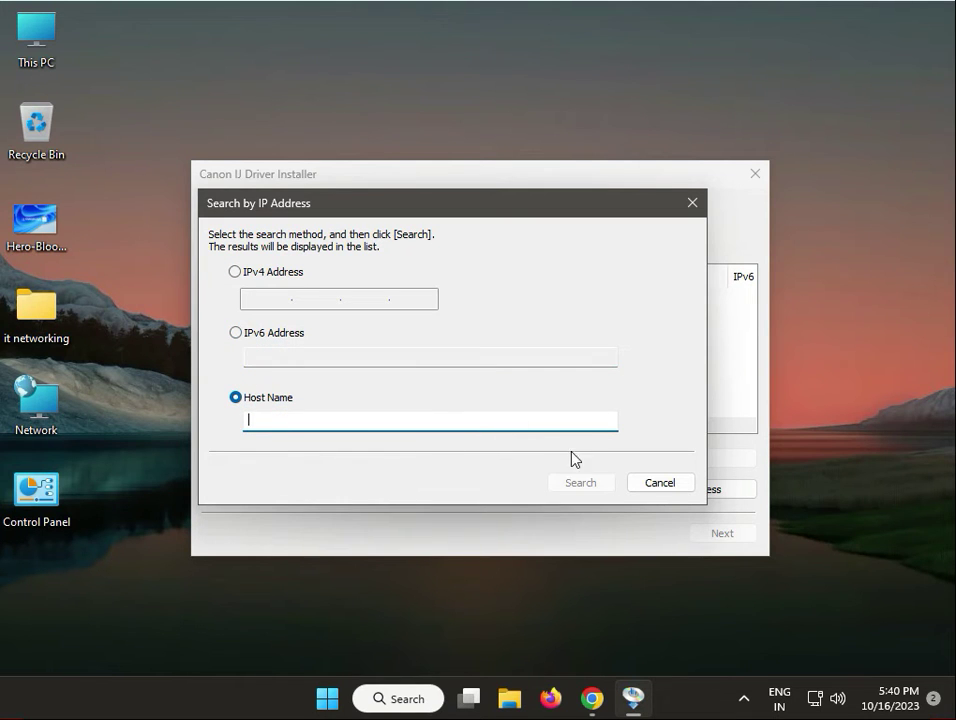
left_click(640, 484)
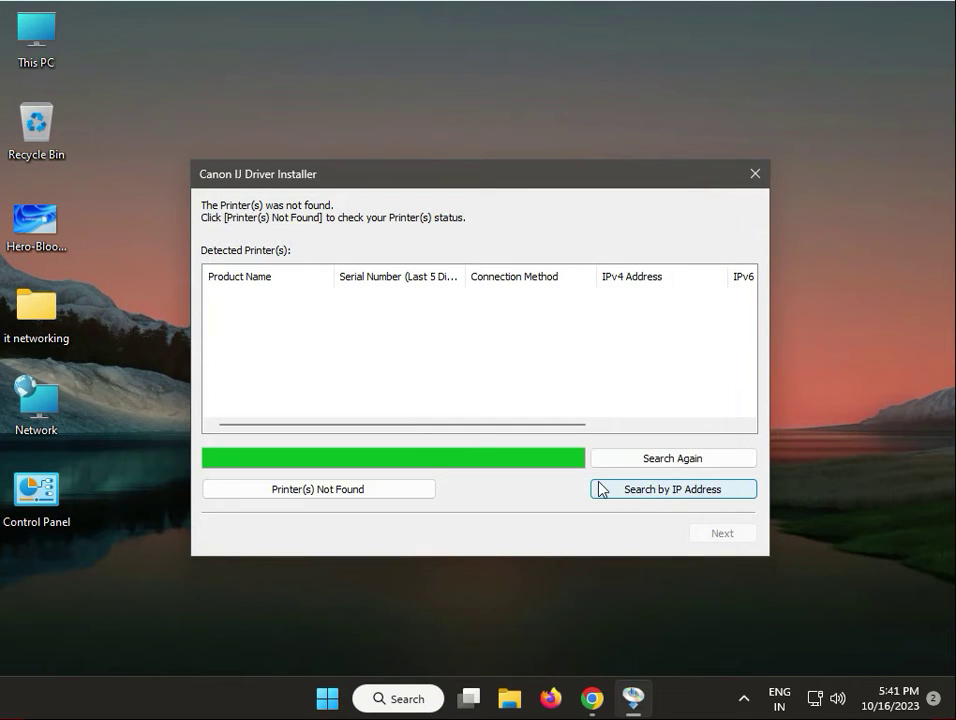
Step: Open the Printer(s) Not Found advice and request its online connection Instructions
left_click(367, 489)
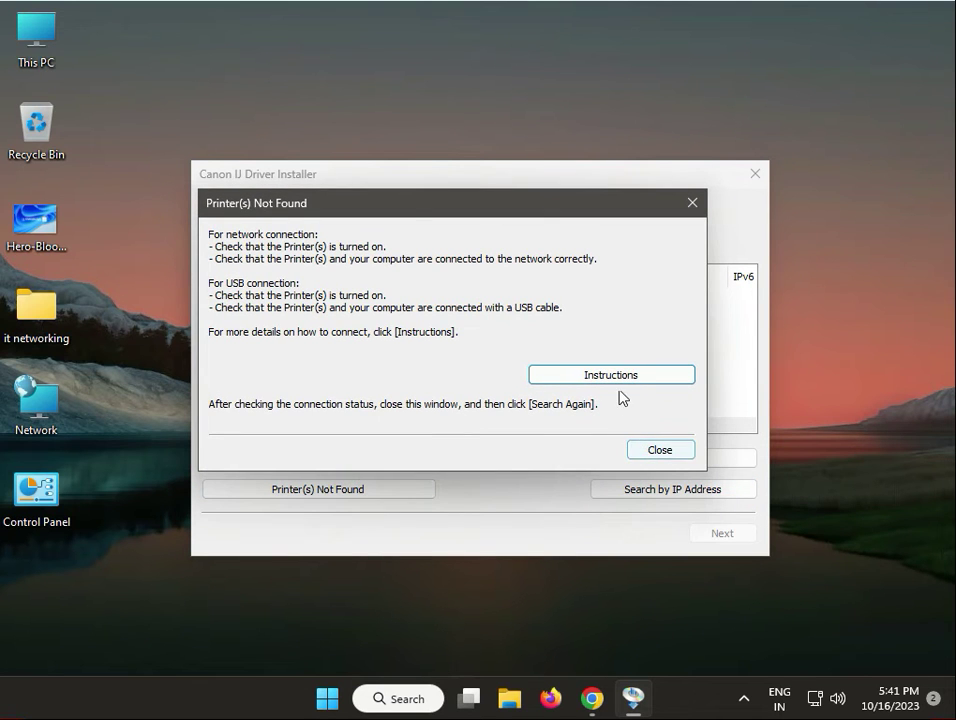
left_click(613, 378)
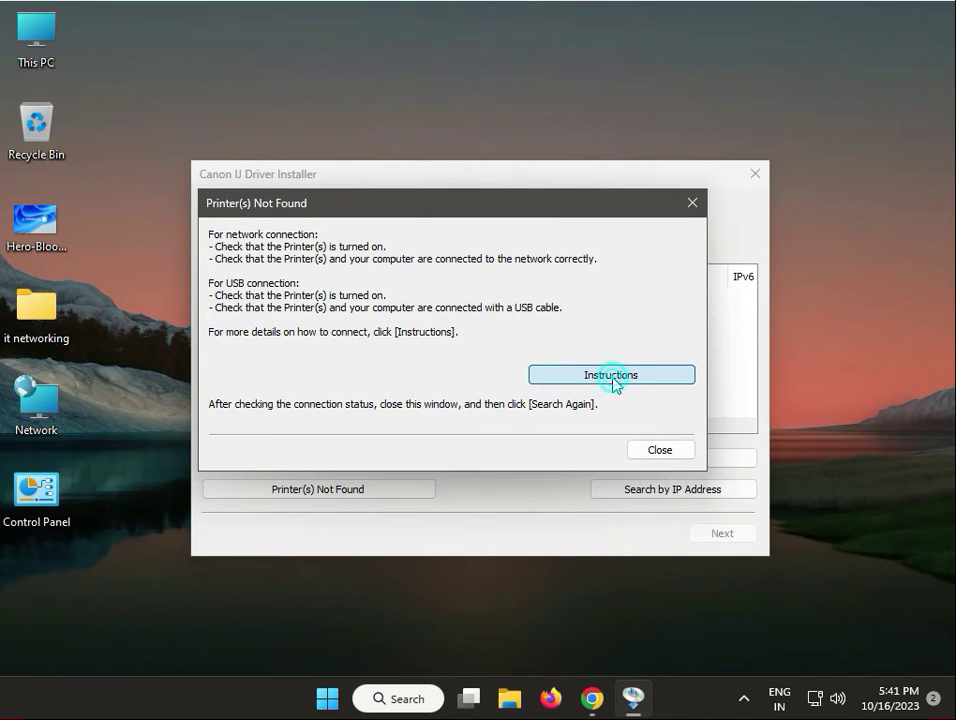
left_click(613, 380)
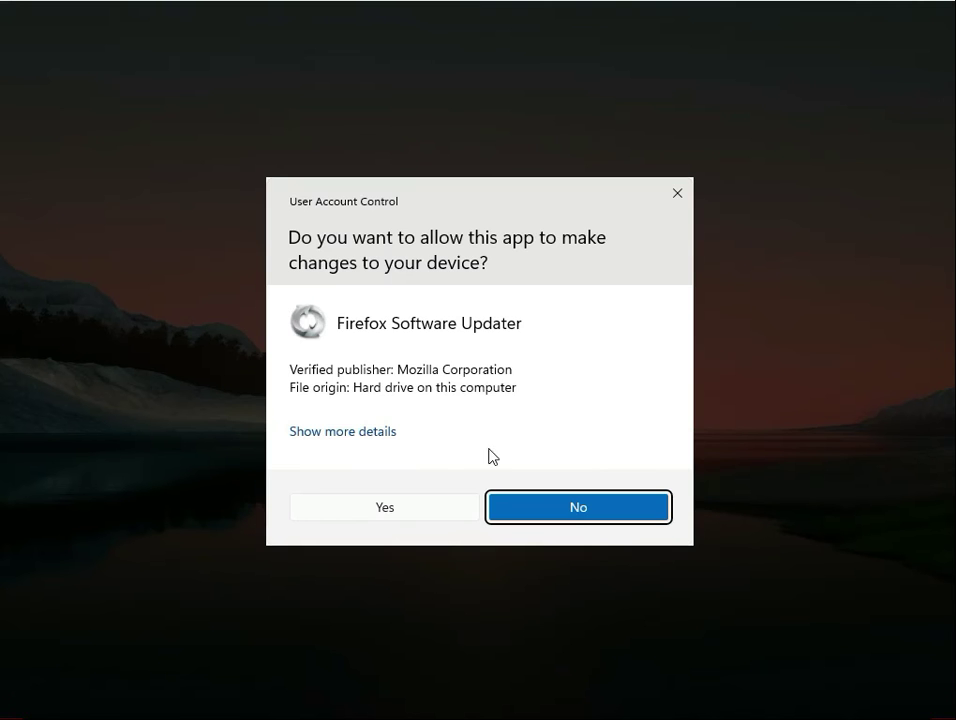
Step: Answer the Firefox updater prompt, glance over the Canon product list, and close Firefox
left_click(411, 507)
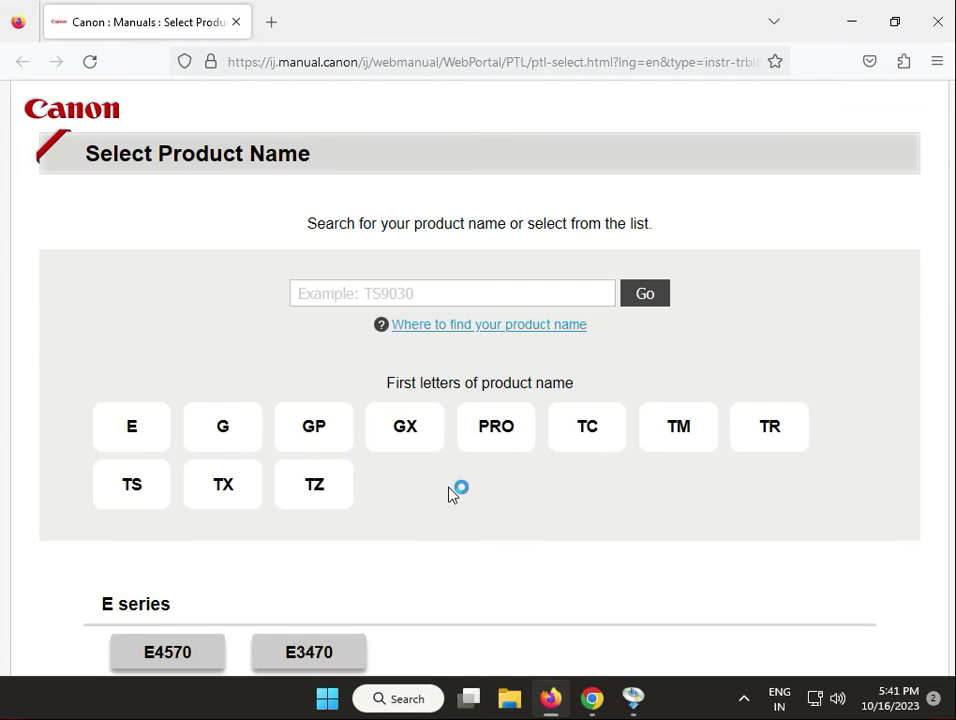
scroll(449, 493, "down", 4)
scroll(449, 493, "down", 3)
scroll(448, 496, "up", 3)
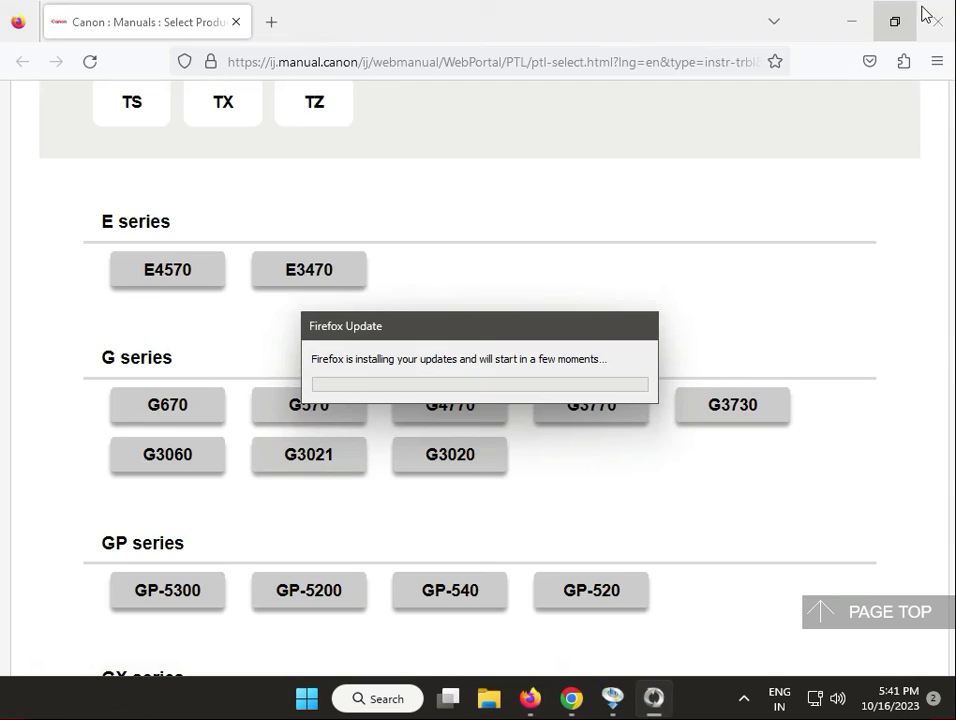
left_click(934, 24)
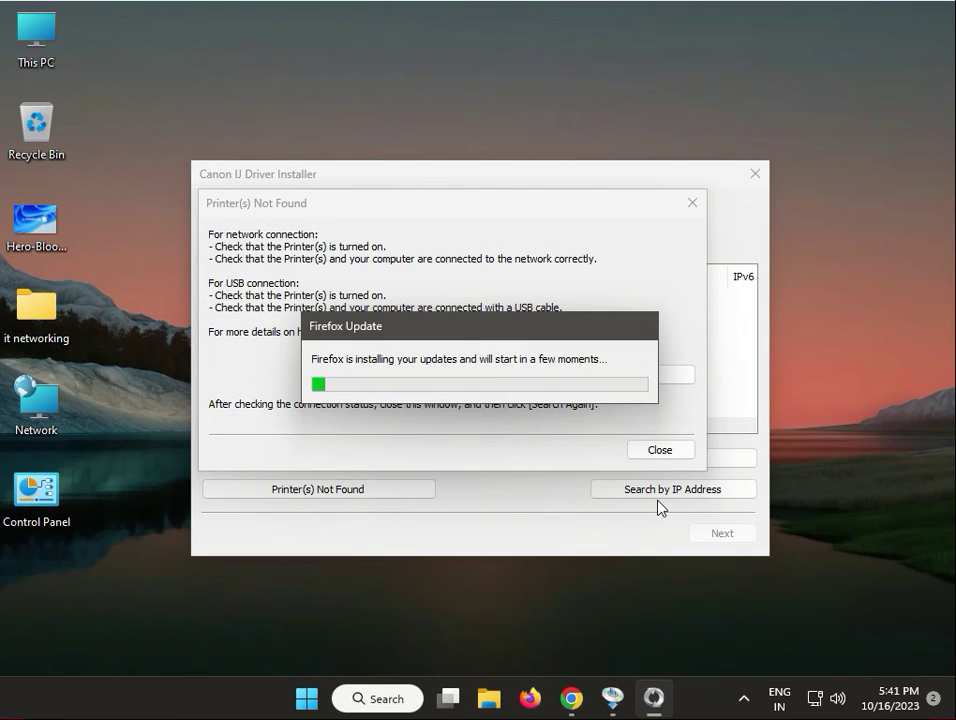